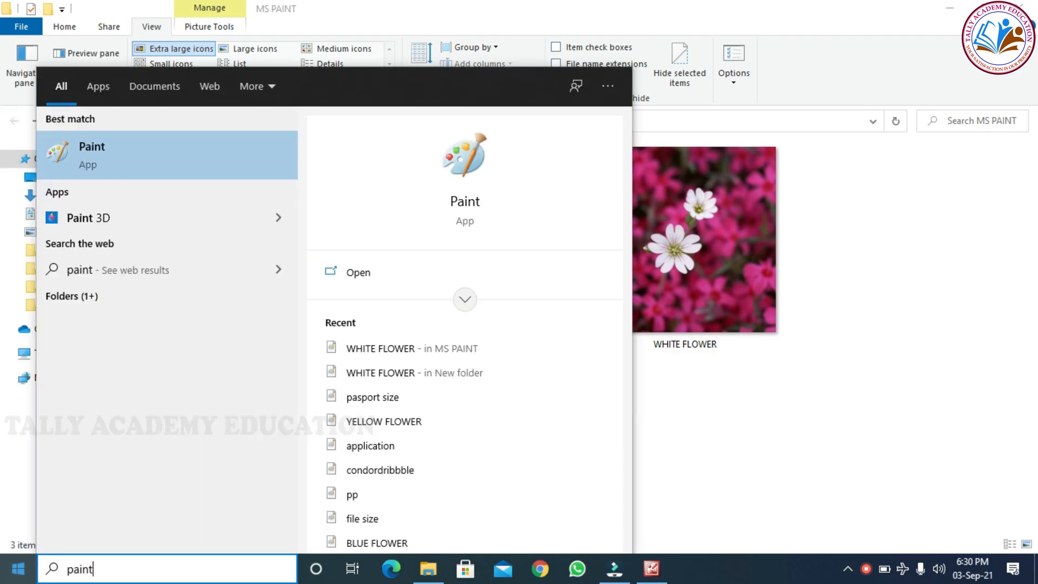
Launch Paint and look over the source pictures in the MS PAINT folder before returning to the blank canvas.
{"action": "key", "text": "Return"}
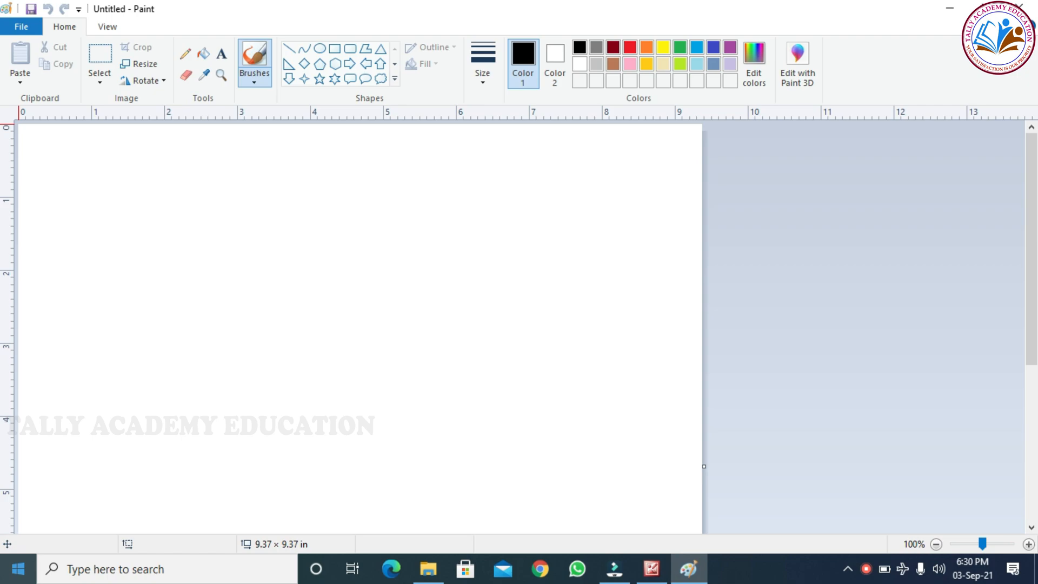
{"action": "left_click", "coordinate": [429, 569]}
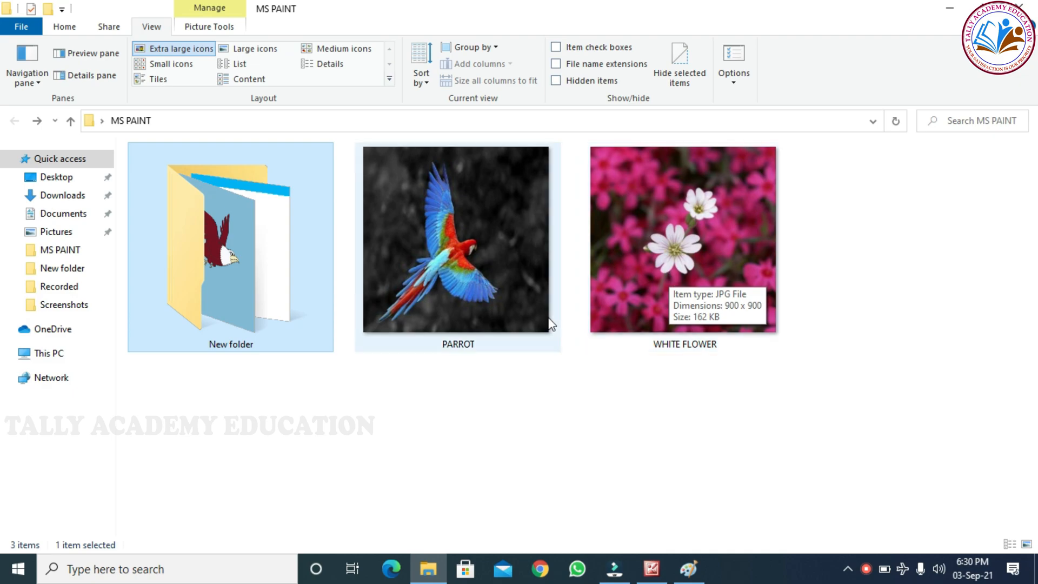
{"action": "left_click", "coordinate": [689, 568]}
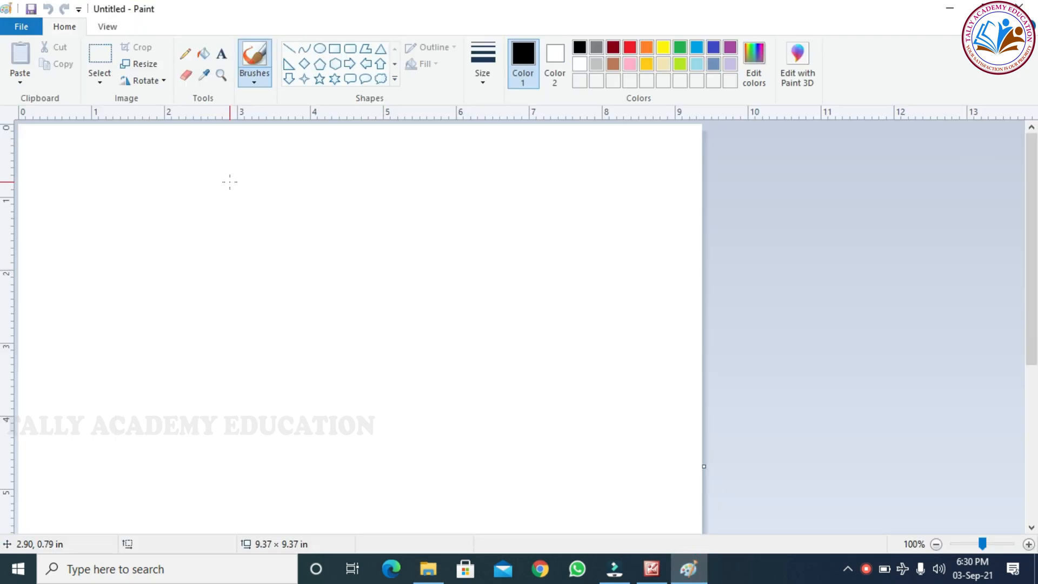
Open the PARROT picture from the MS PAINT folder and extend its canvas rightward to a width of about 20 in.
{"action": "left_click", "coordinate": [22, 28]}
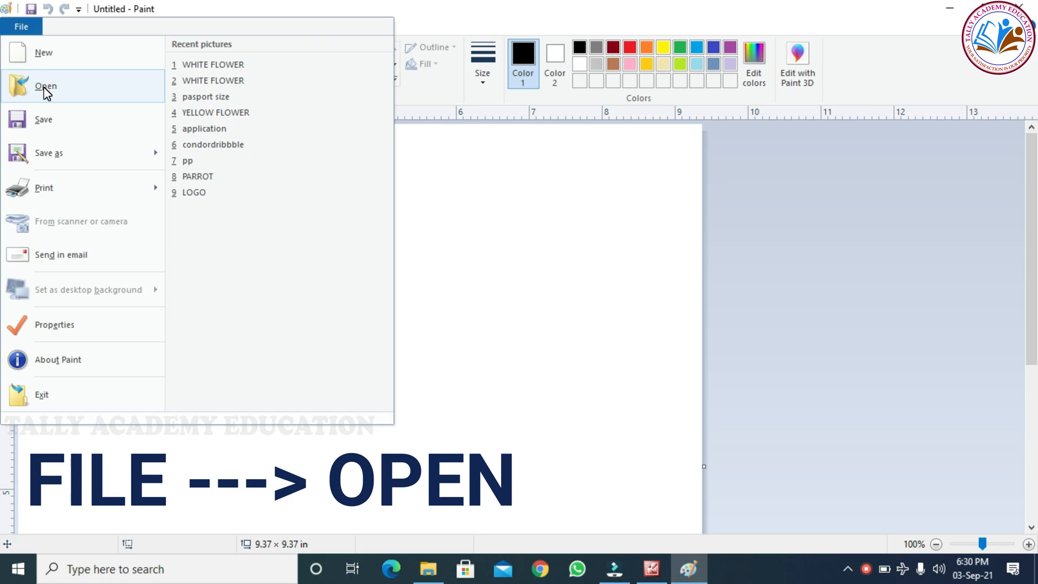
{"action": "left_click", "coordinate": [63, 90]}
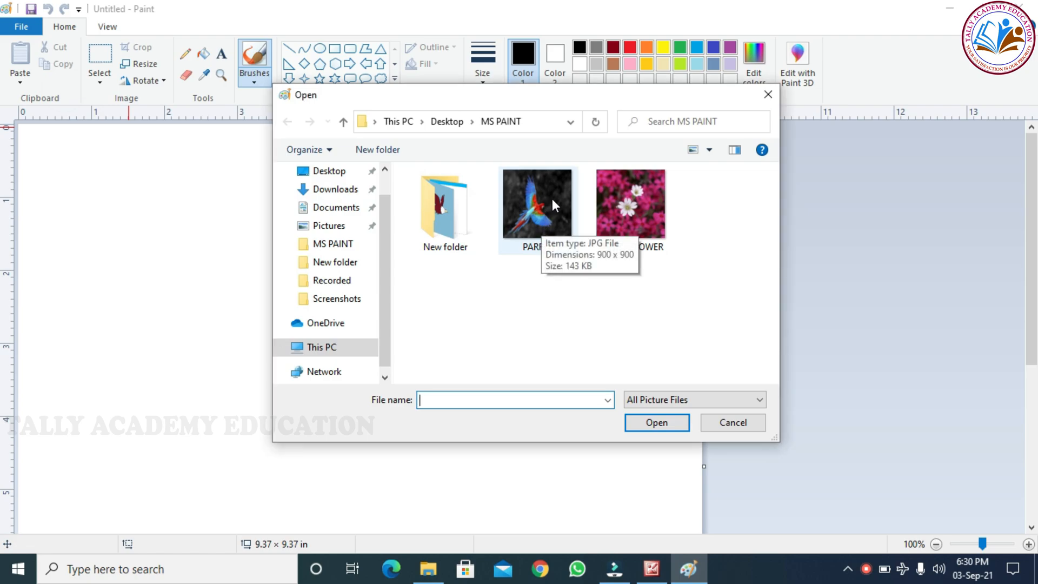
{"action": "left_click", "coordinate": [549, 203]}
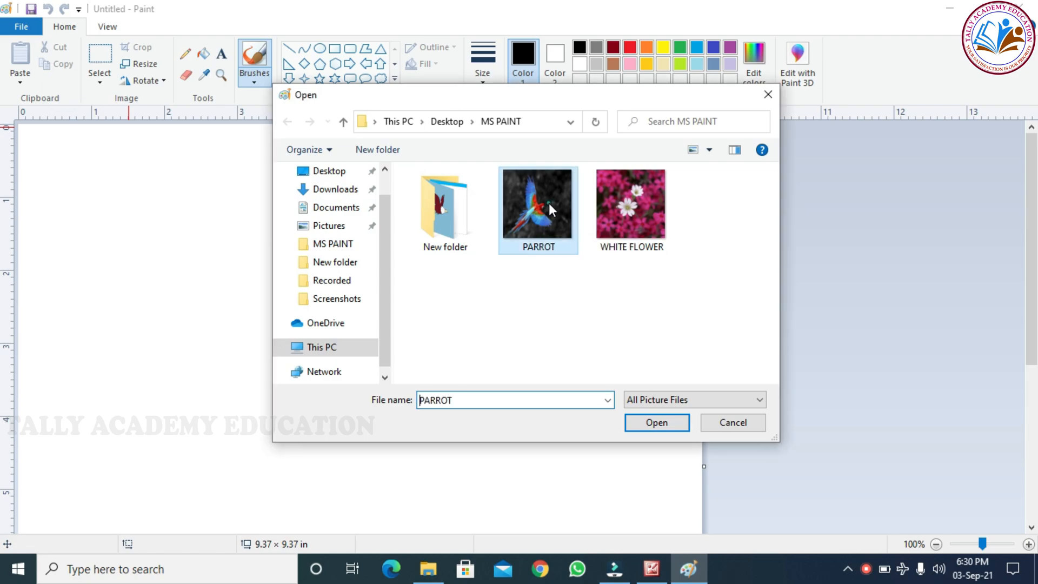
{"action": "left_click", "coordinate": [651, 423]}
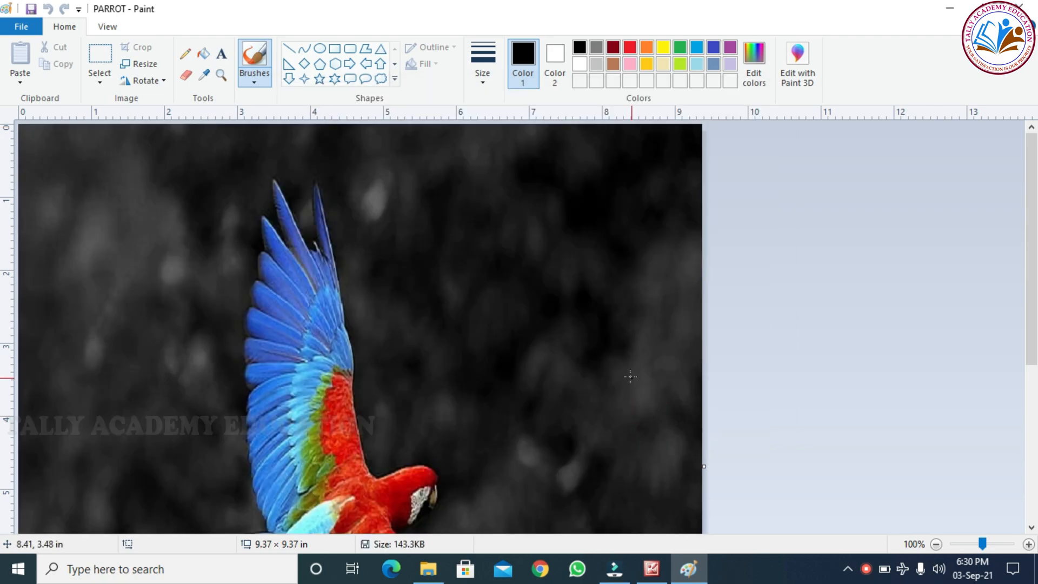
{"action": "scroll", "coordinate": [627, 374], "scroll_direction": "down", "scroll_amount": 1}
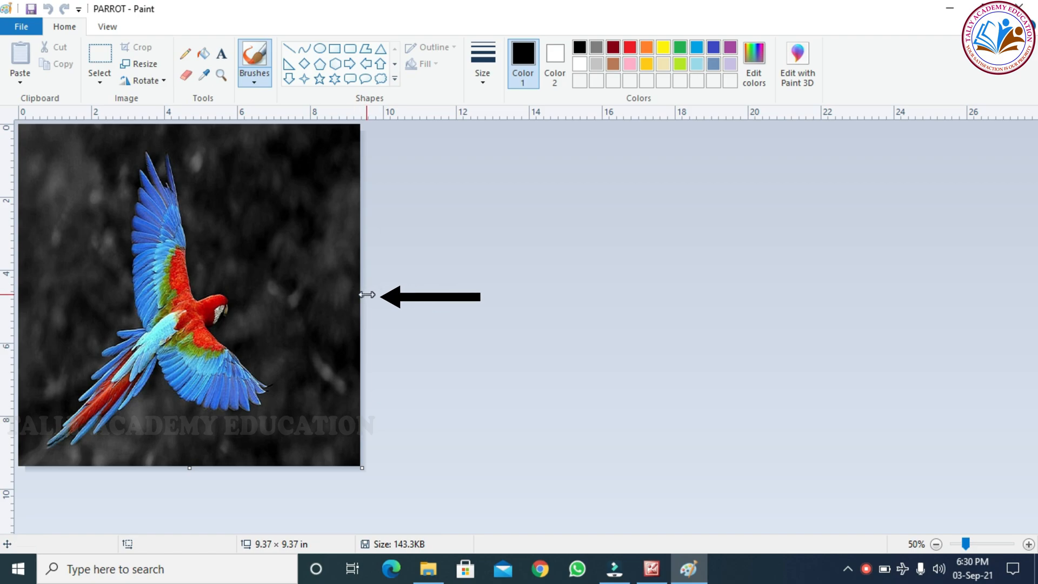
{"action": "left_click_drag", "start_coordinate": [367, 295], "coordinate": [749, 284]}
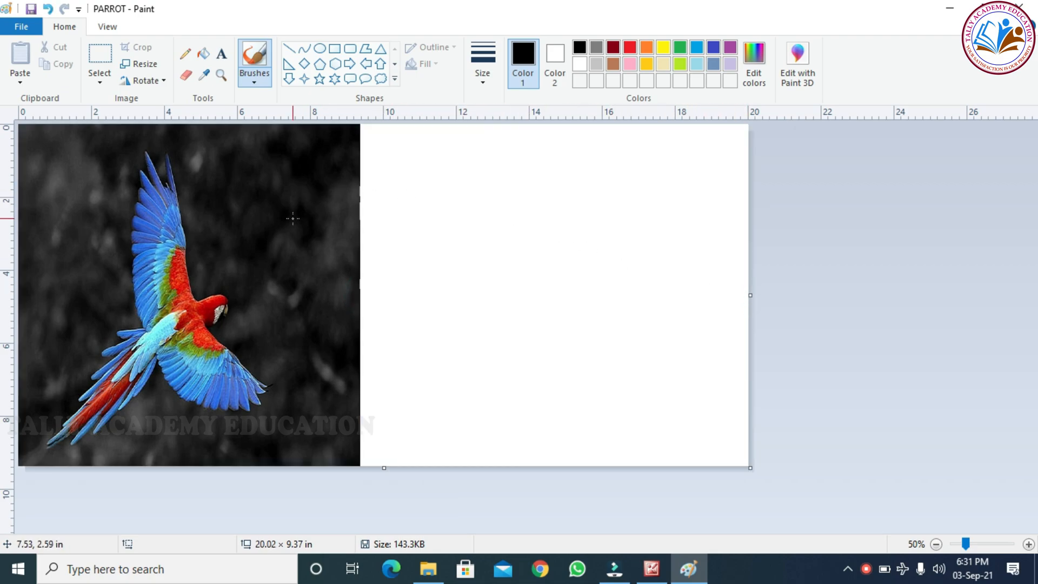
Paste the WHITE FLOWER picture from its file in the MS PAINT folder onto the canvas.
{"action": "left_click", "coordinate": [24, 80]}
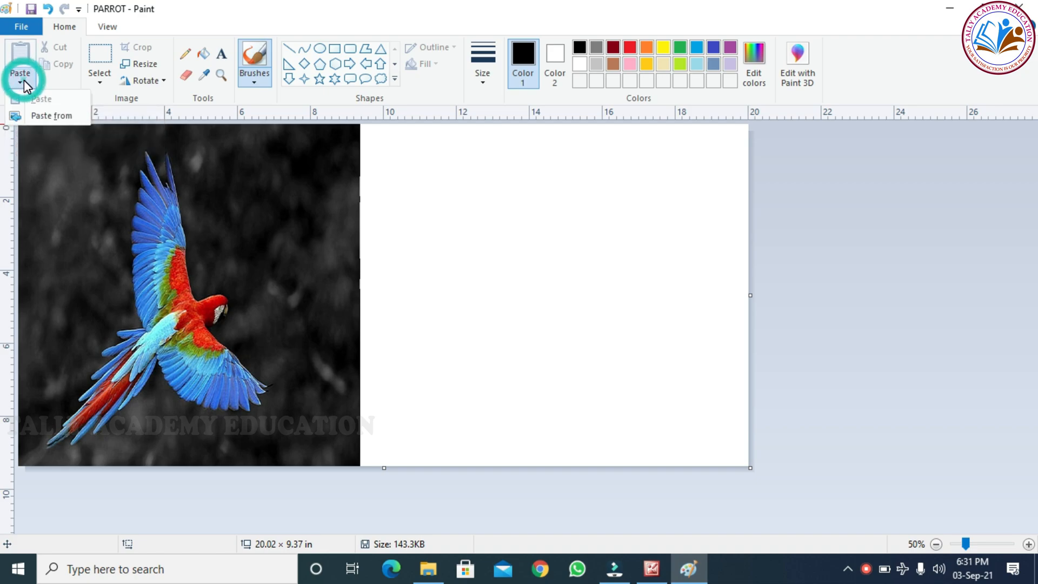
{"action": "left_click", "coordinate": [51, 115]}
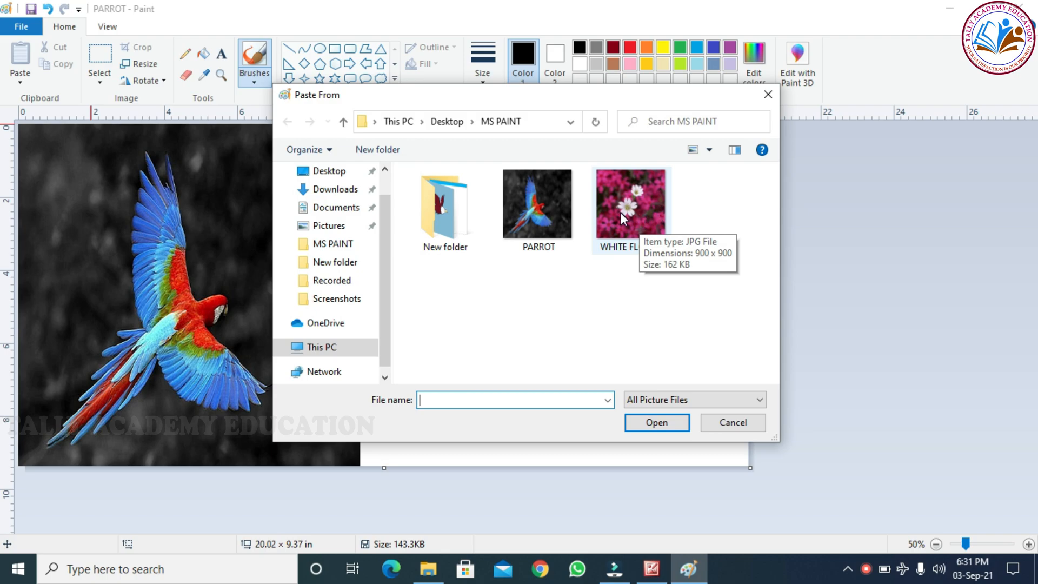
{"action": "left_click", "coordinate": [622, 212]}
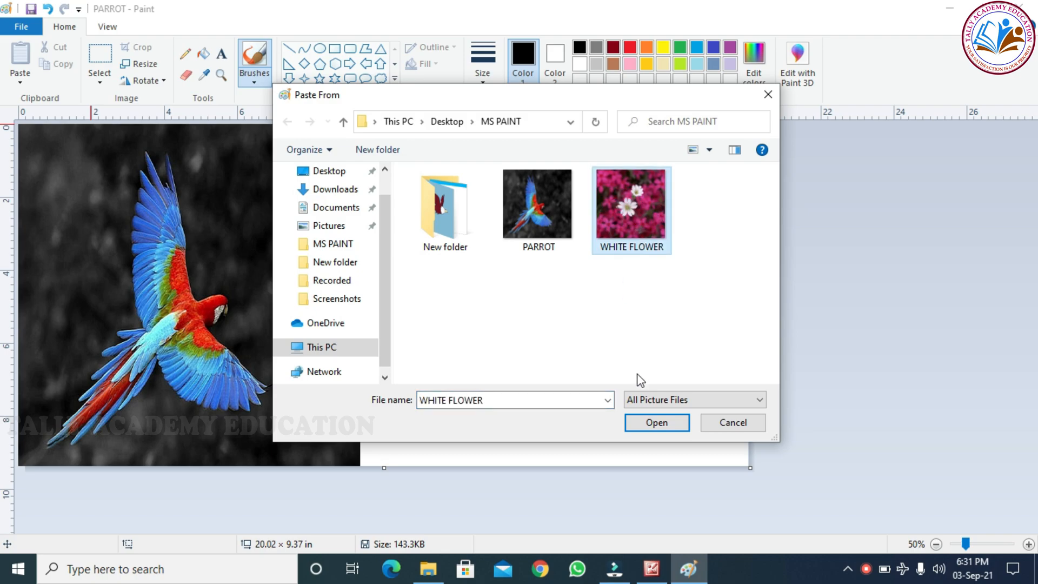
{"action": "left_click", "coordinate": [649, 423]}
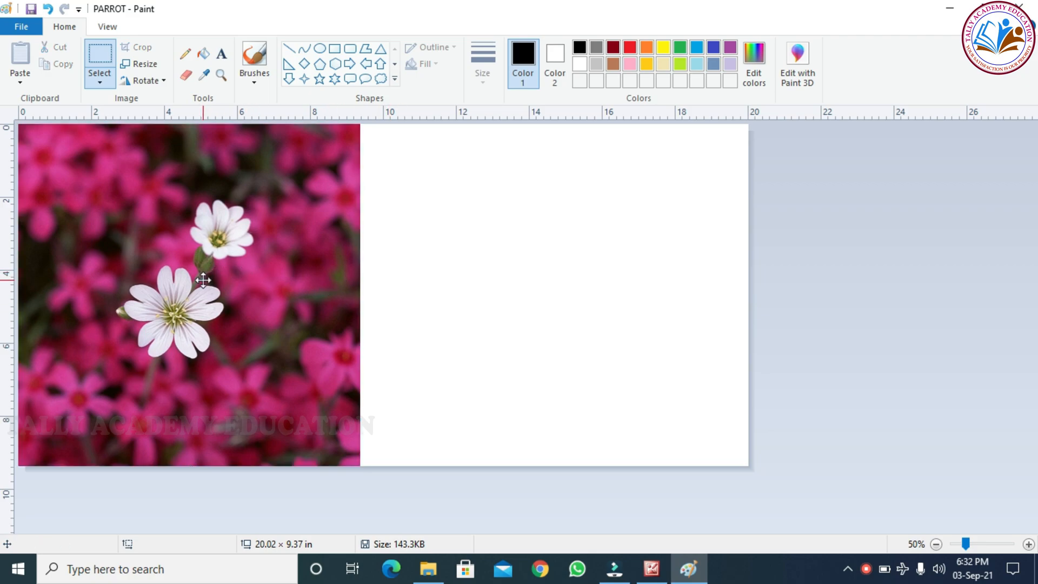
Place the pasted flower flush against the parrot's right edge and trim the blank canvas to about 18.77 in wide.
{"action": "left_click_drag", "start_coordinate": [204, 279], "coordinate": [546, 279]}
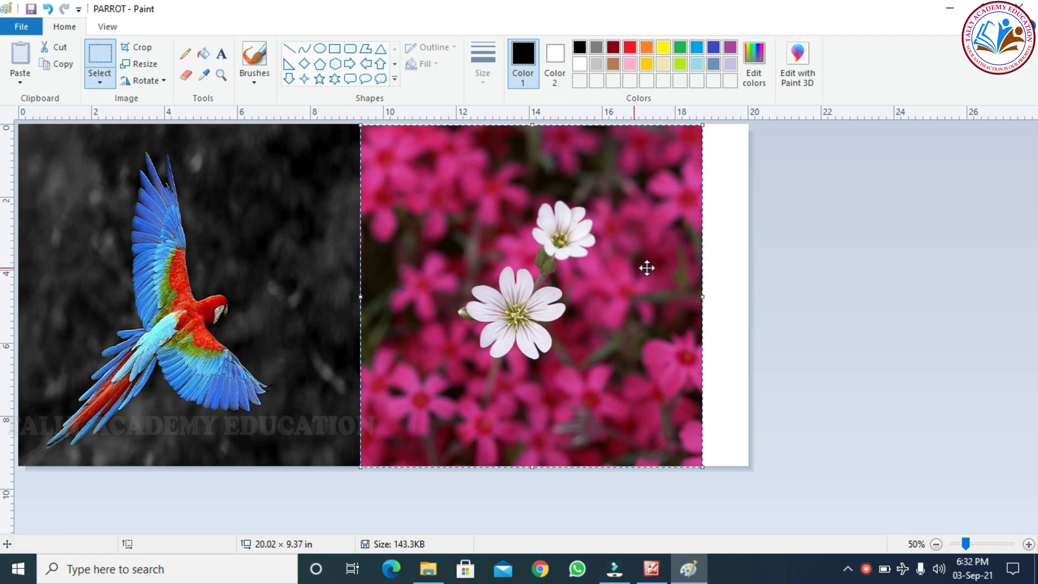
{"action": "left_click", "coordinate": [731, 270]}
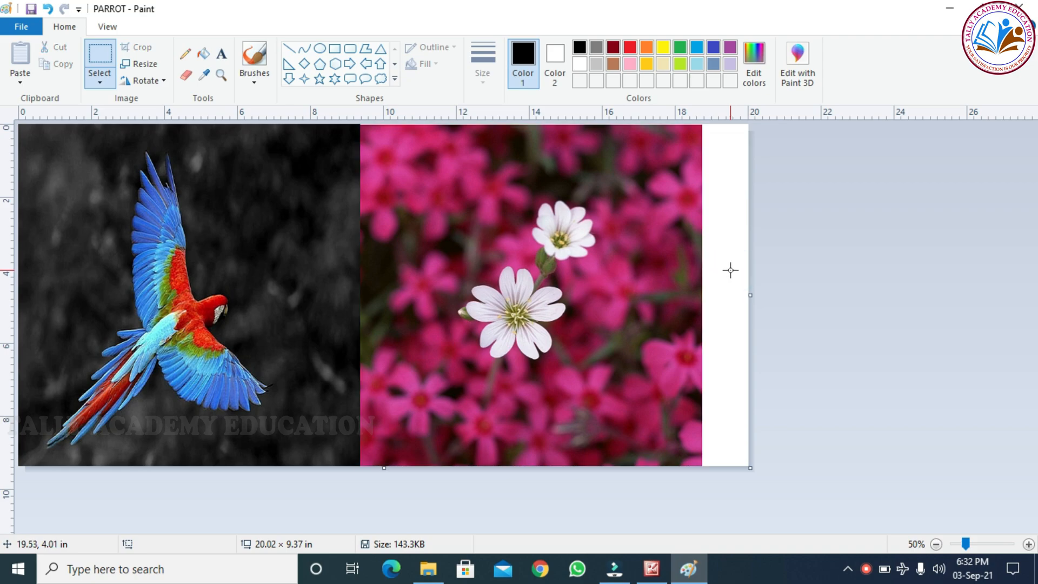
{"action": "left_click_drag", "start_coordinate": [751, 295], "coordinate": [704, 296]}
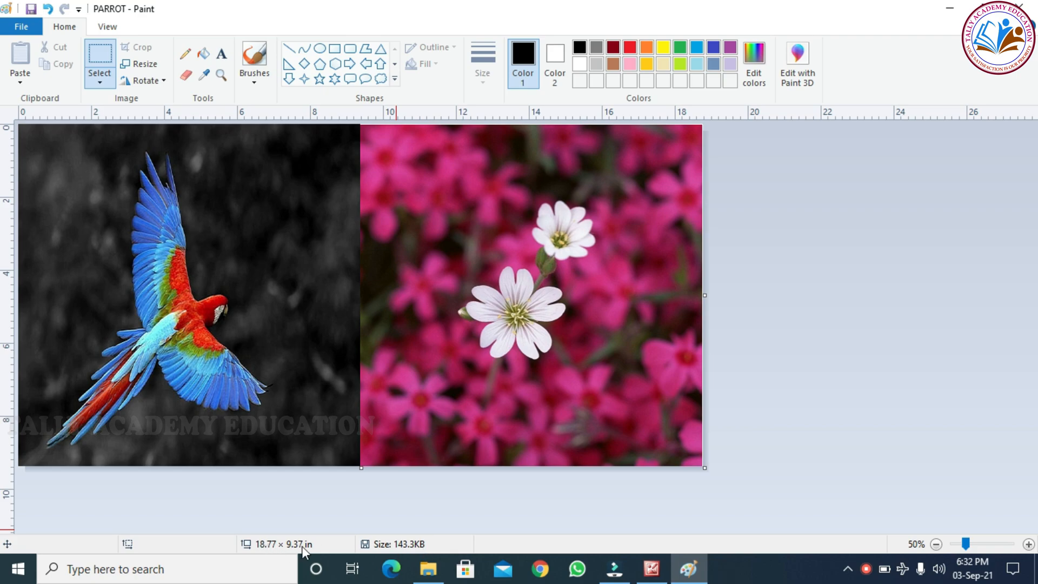
Save the combined picture as a JPEG named merg in the MS PAINT folder.
{"action": "left_click", "coordinate": [17, 28]}
{"action": "mouse_move", "coordinate": [111, 169]}
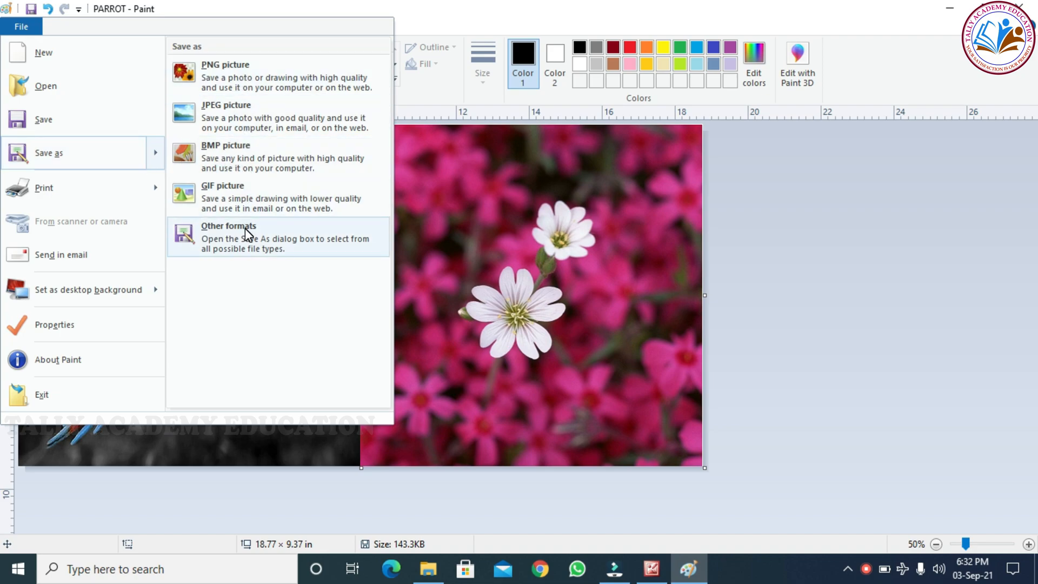
{"action": "left_click", "coordinate": [276, 122]}
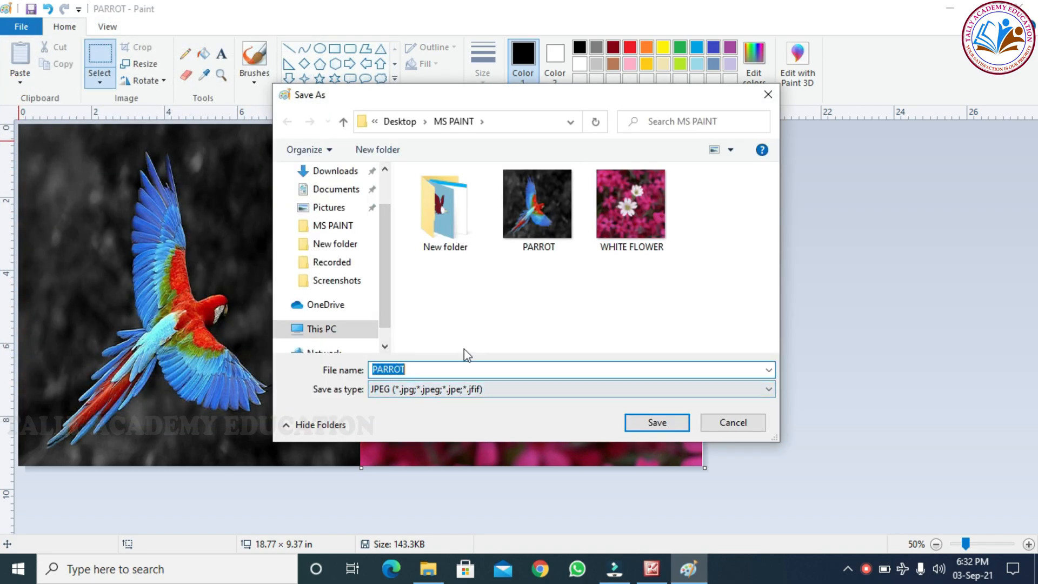
{"action": "type", "text": "mer"}
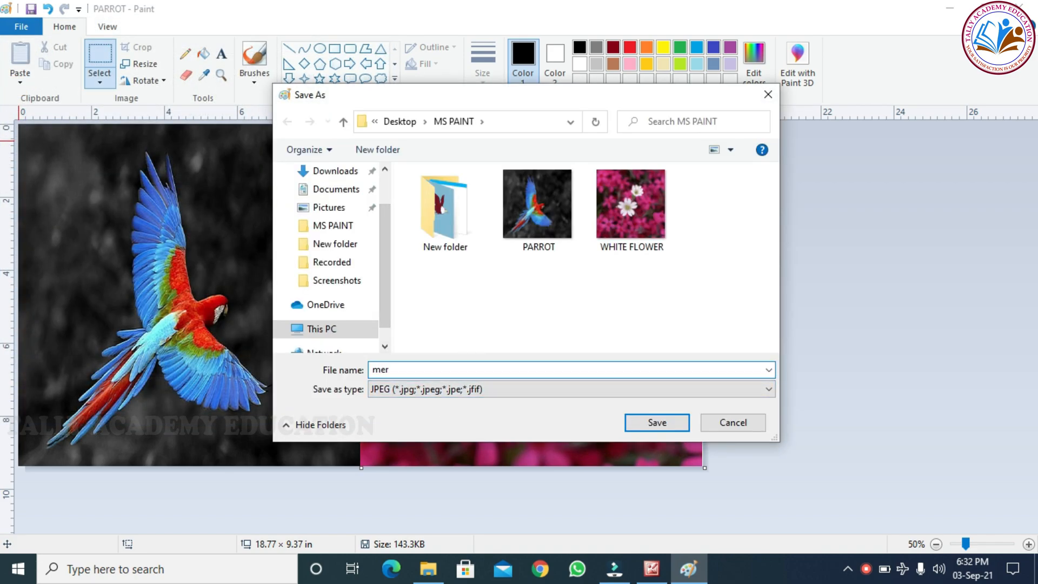
{"action": "type", "text": "g"}
{"action": "left_click", "coordinate": [658, 423]}
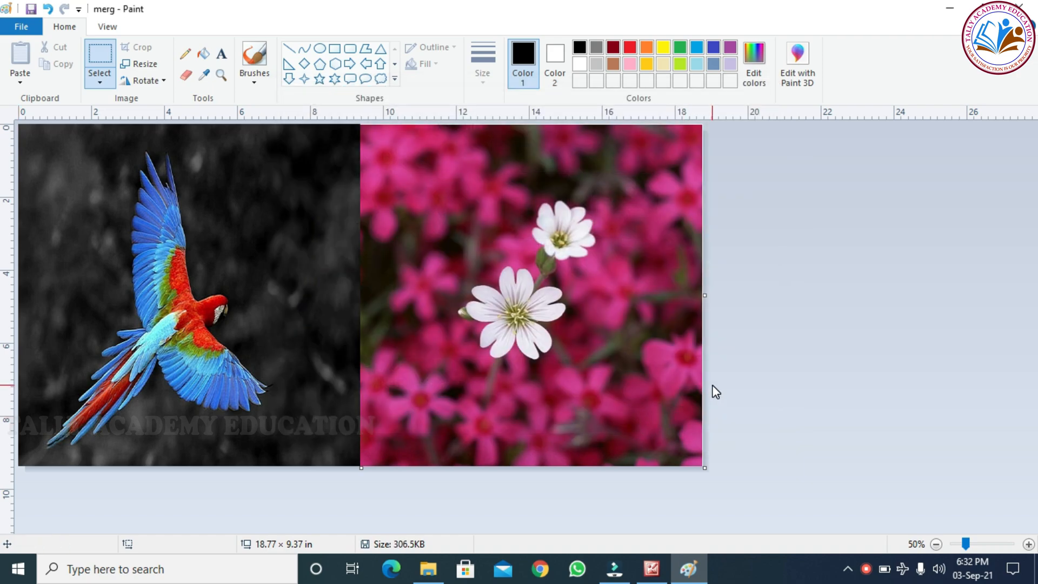
Open the saved merg picture from the MS PAINT folder to check the result.
{"action": "left_click", "coordinate": [430, 573]}
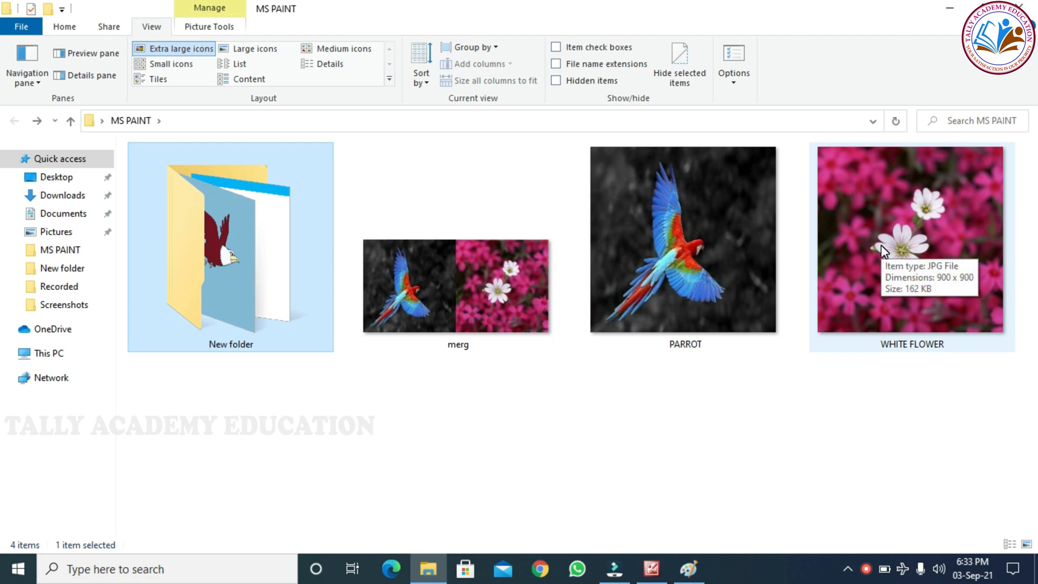
{"action": "double_click", "coordinate": [442, 277]}
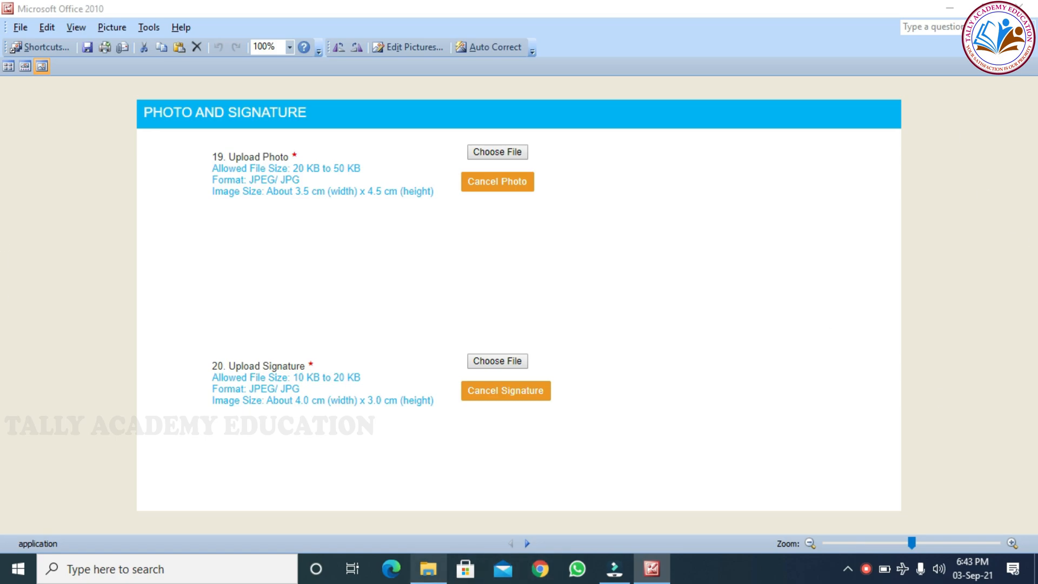
Check the file size of YELLOW FLOWER in New folder and return to the photo and signature upload requirements.
{"action": "left_click", "coordinate": [428, 569]}
{"action": "left_click", "coordinate": [241, 436]}
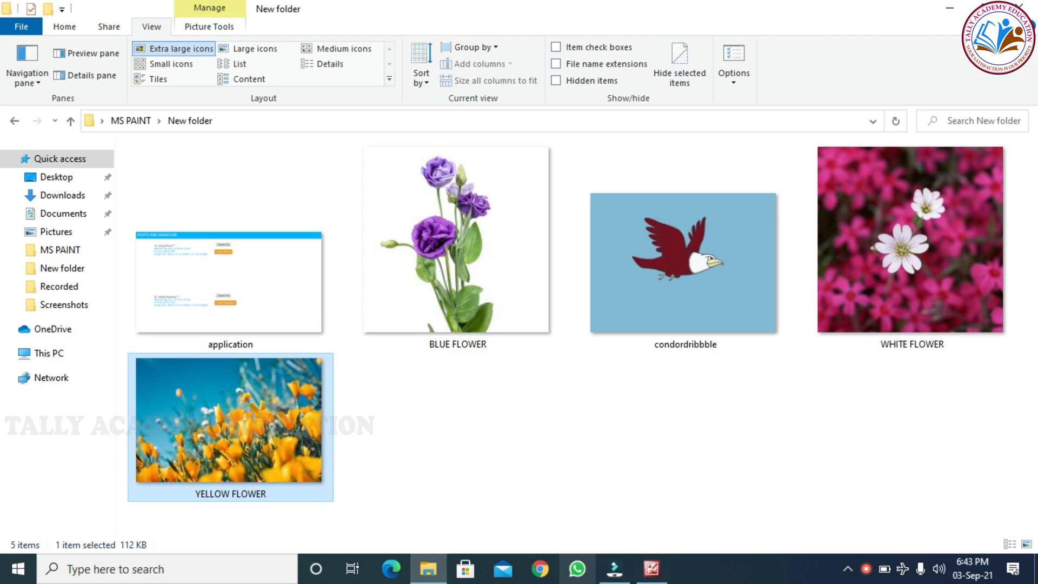
{"action": "left_click", "coordinate": [651, 568]}
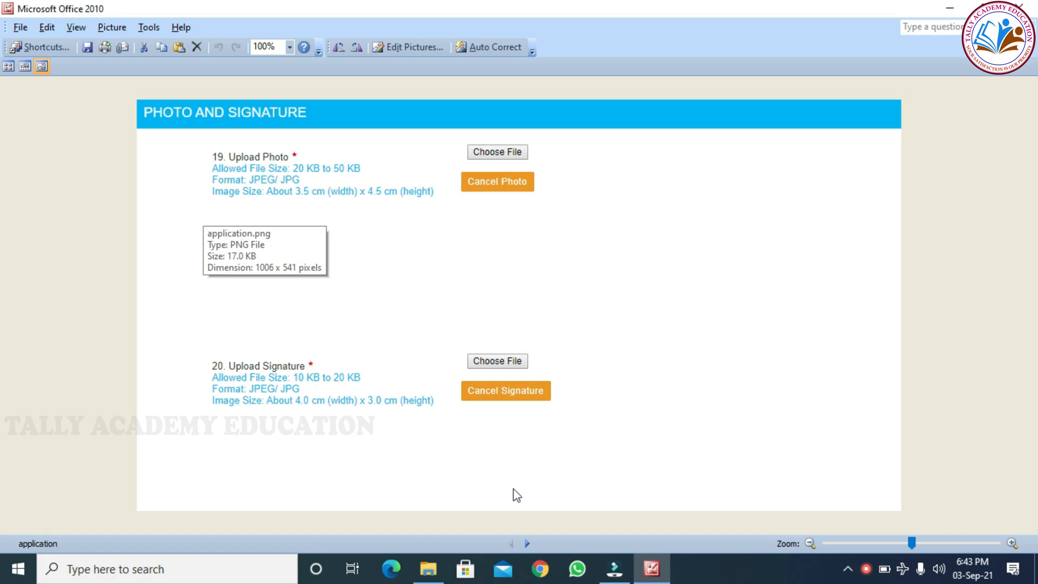
Search for Paint and launch it with a blank canvas.
{"action": "left_click", "coordinate": [18, 569]}
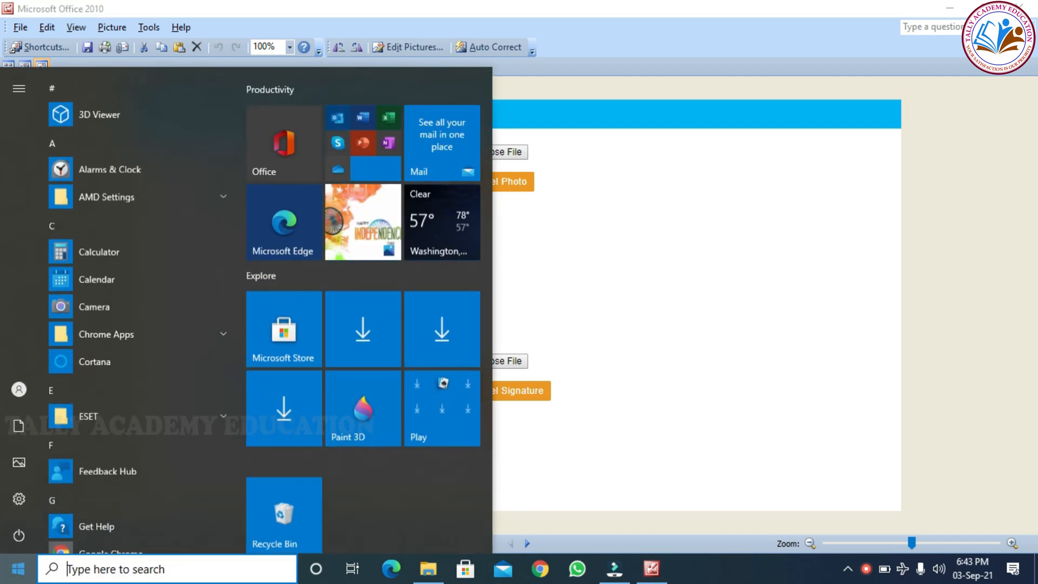
{"action": "type", "text": "pain"}
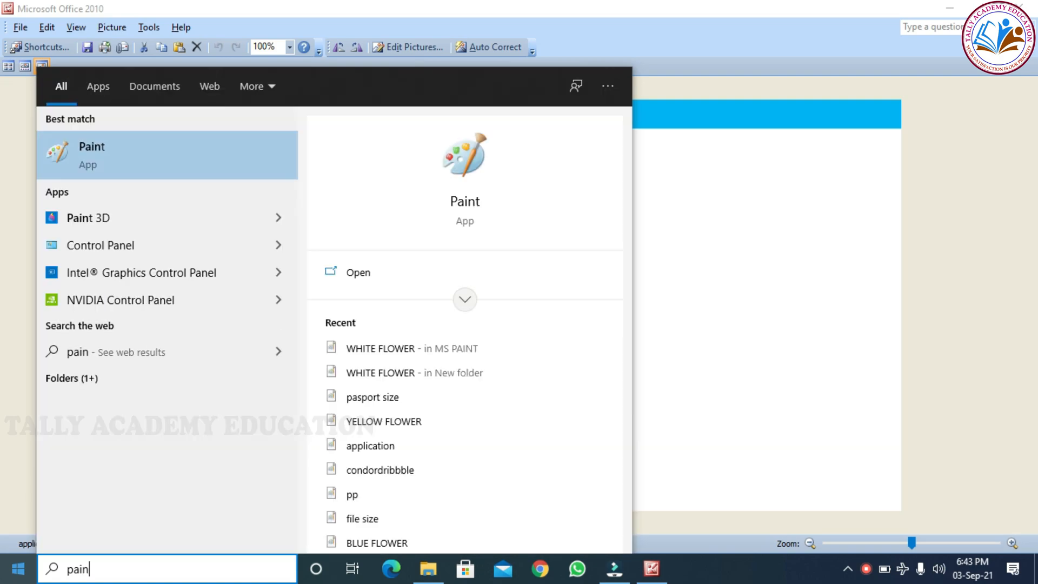
{"action": "key", "text": "Return"}
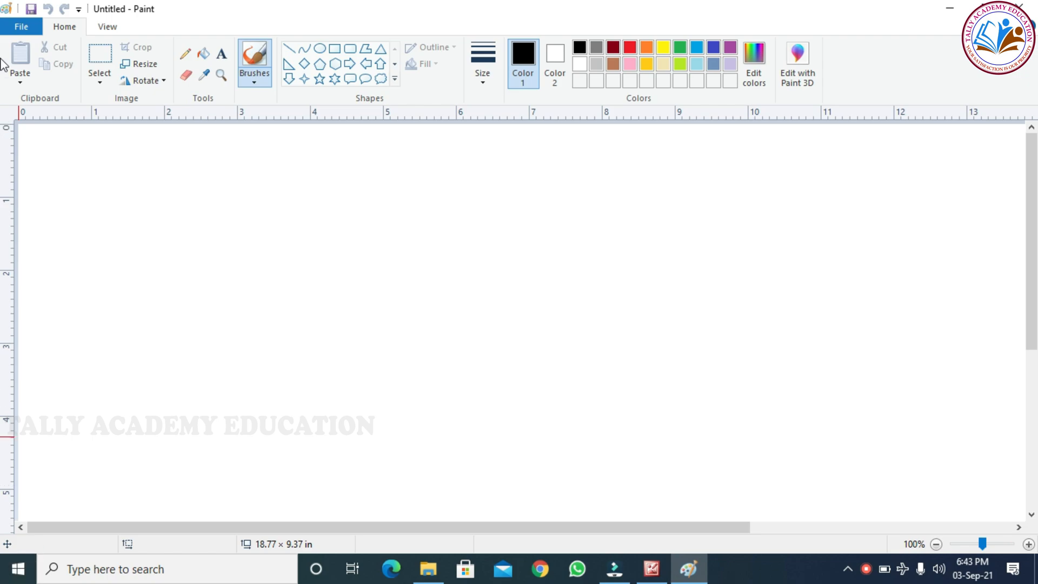
Open the YELLOW FLOWER picture from New folder inside the MS PAINT folder.
{"action": "left_click", "coordinate": [32, 28]}
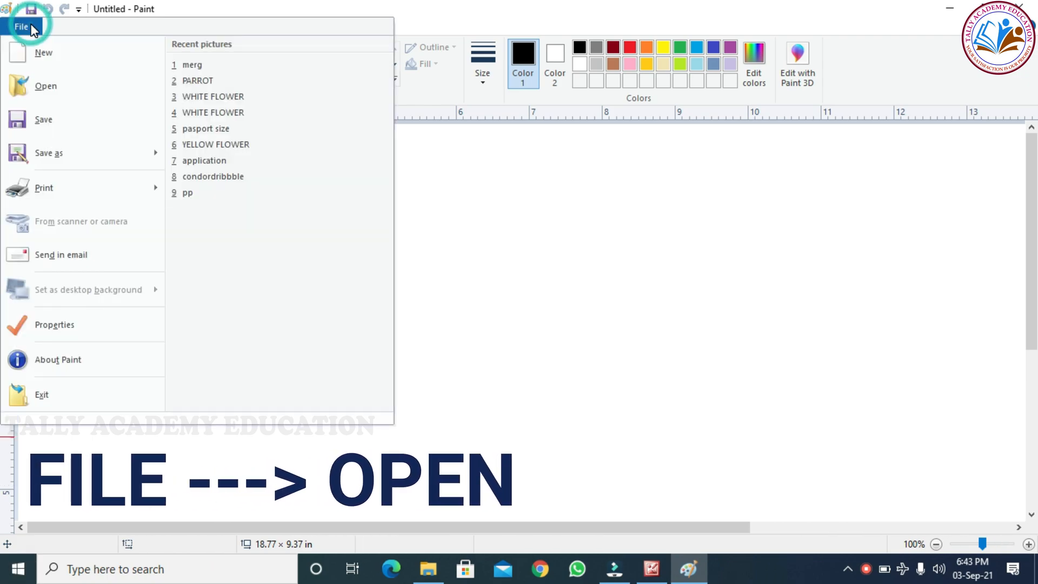
{"action": "left_click", "coordinate": [58, 91]}
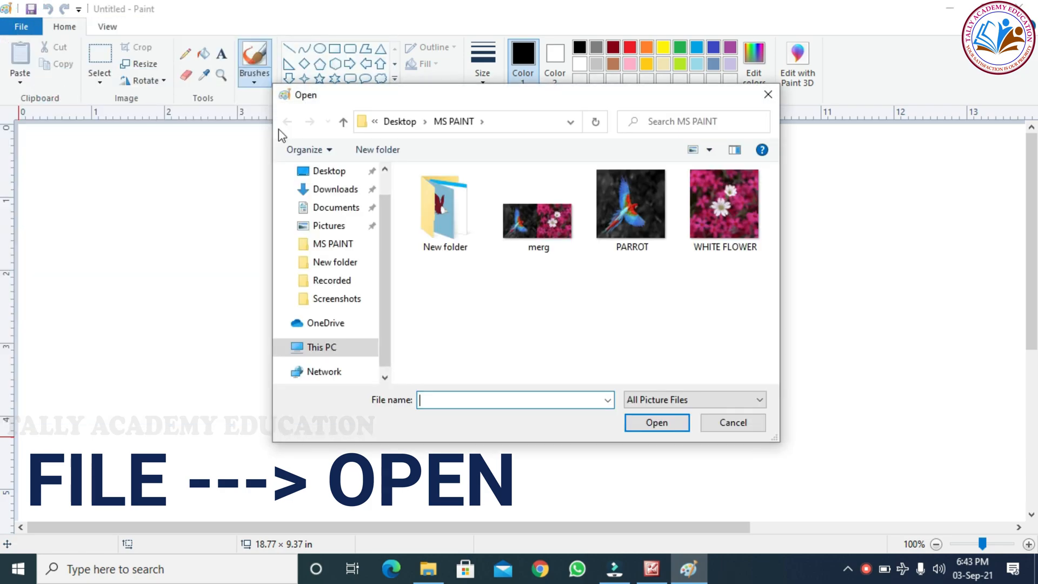
{"action": "double_click", "coordinate": [440, 228]}
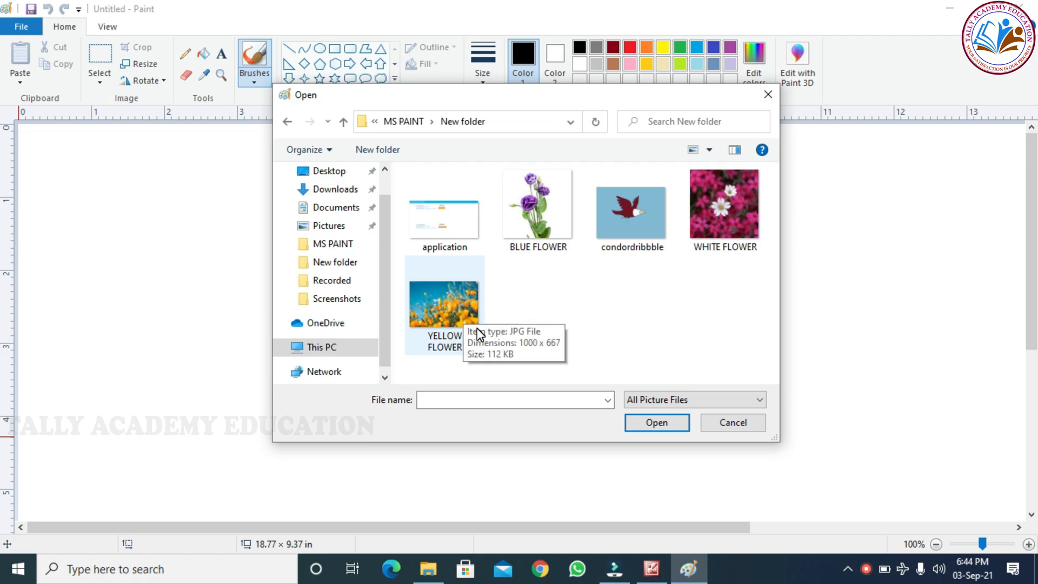
{"action": "left_click", "coordinate": [443, 304]}
{"action": "left_click", "coordinate": [443, 303]}
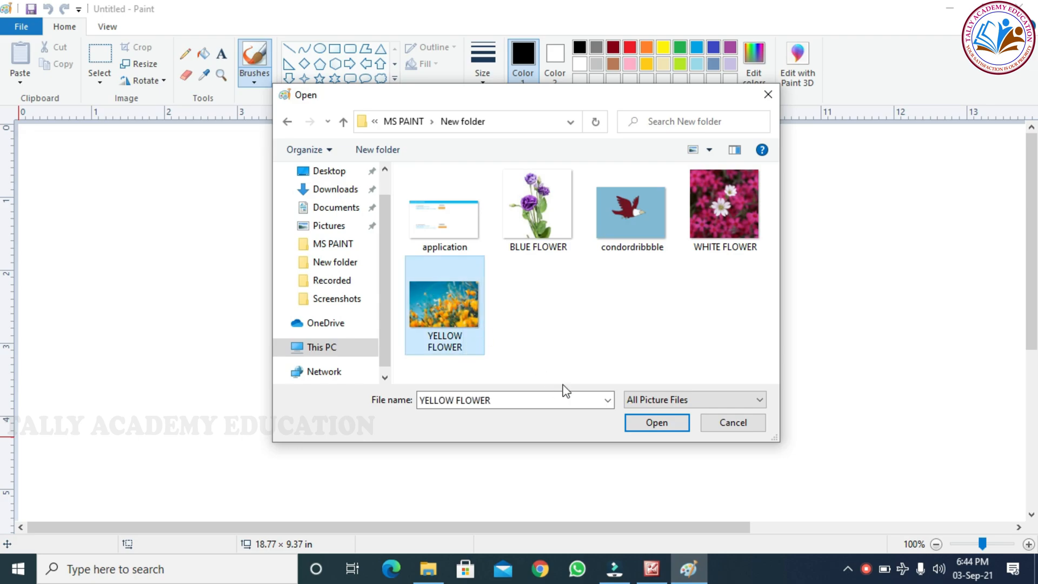
{"action": "left_click", "coordinate": [657, 423]}
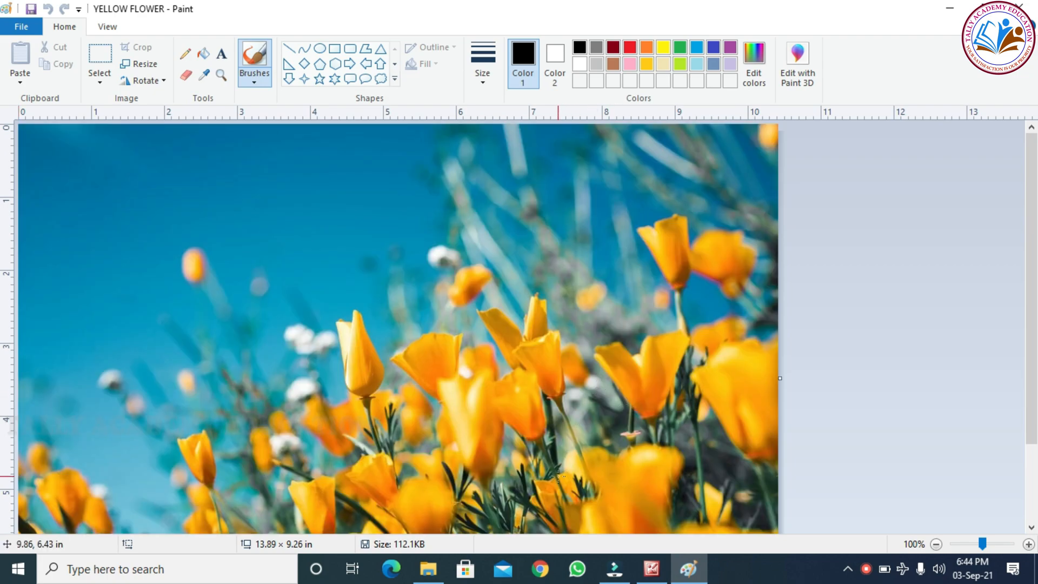
Set the picture's resize units to pixels, review the form's required photo dimensions, and turn off Maintain aspect ratio.
{"action": "scroll", "coordinate": [558, 475], "scroll_direction": "down", "scroll_amount": 1, "text": "ctrl"}
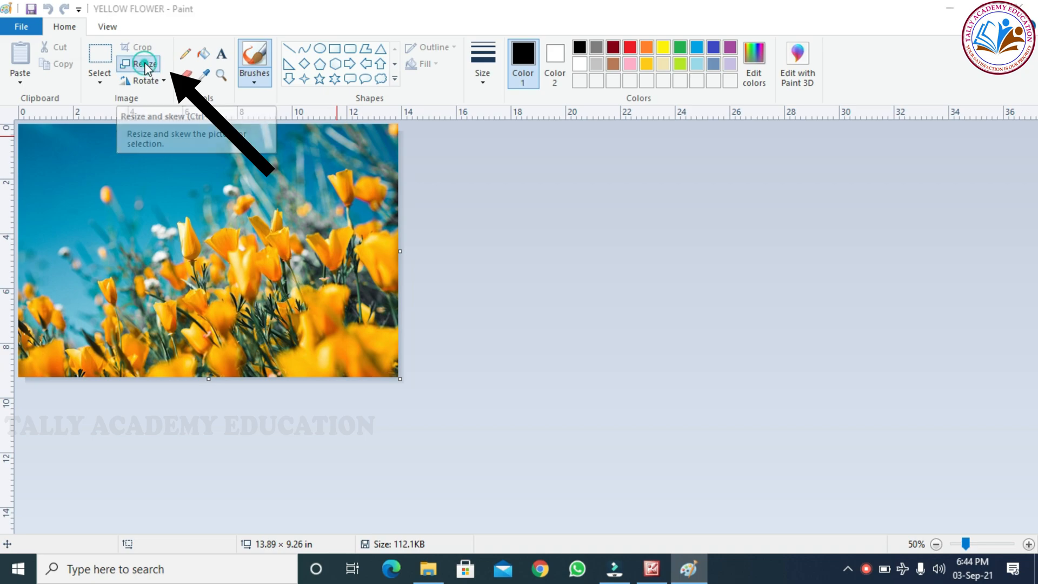
{"action": "left_click", "coordinate": [145, 64]}
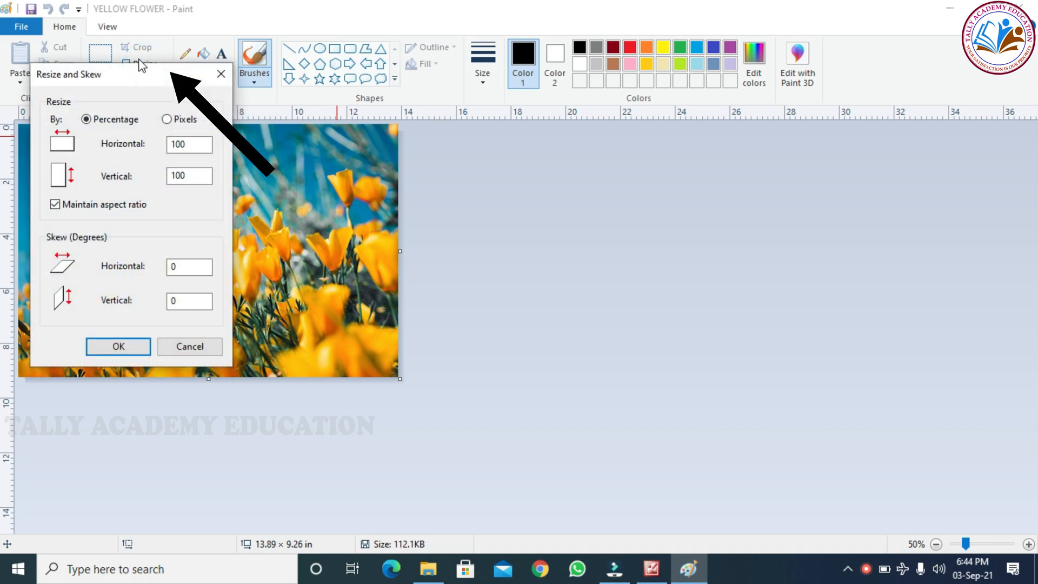
{"action": "left_click", "coordinate": [167, 119]}
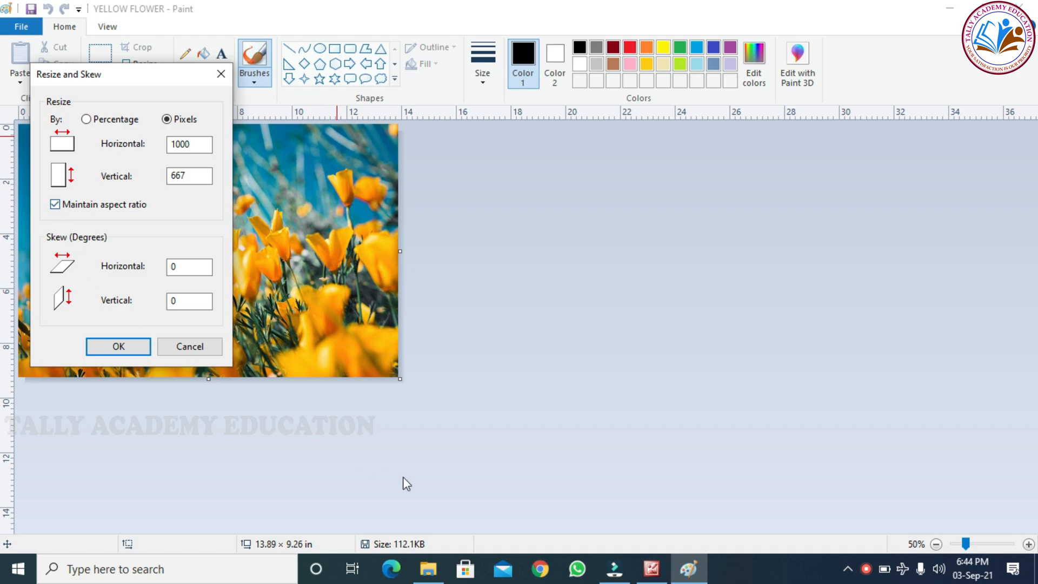
{"action": "left_click", "coordinate": [646, 579]}
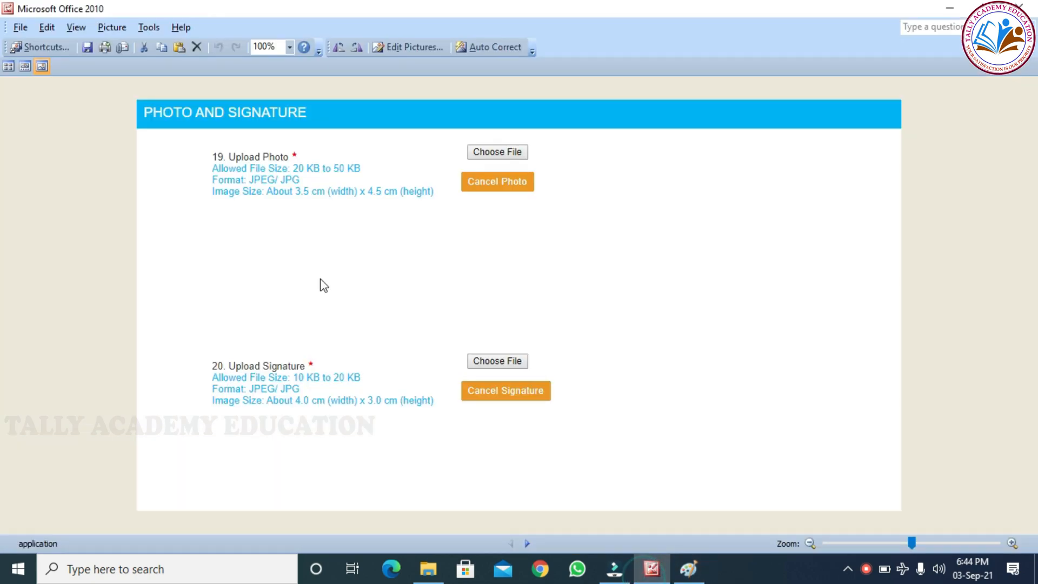
{"action": "left_click", "coordinate": [697, 571]}
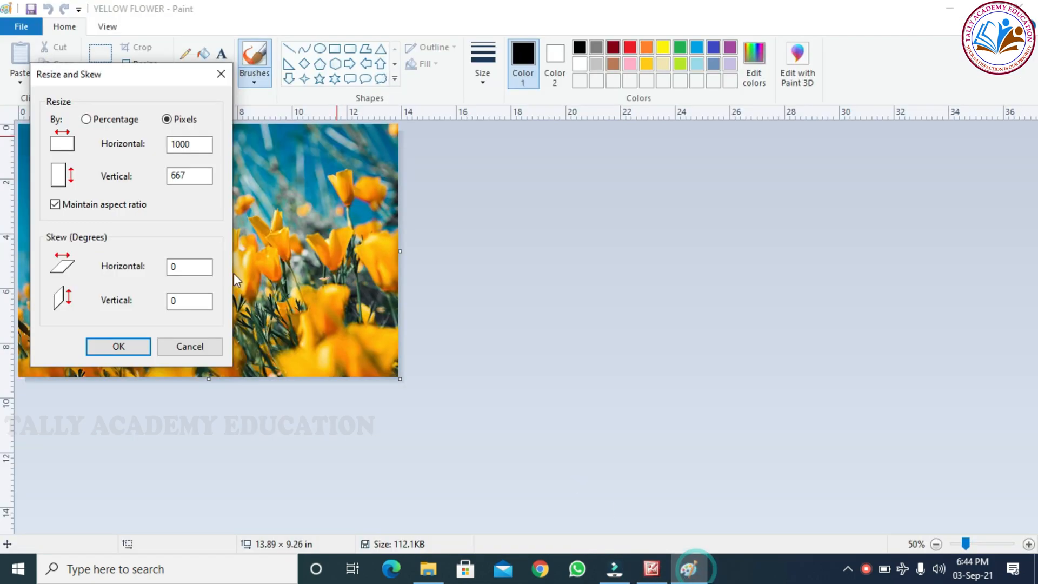
{"action": "left_click", "coordinate": [55, 205]}
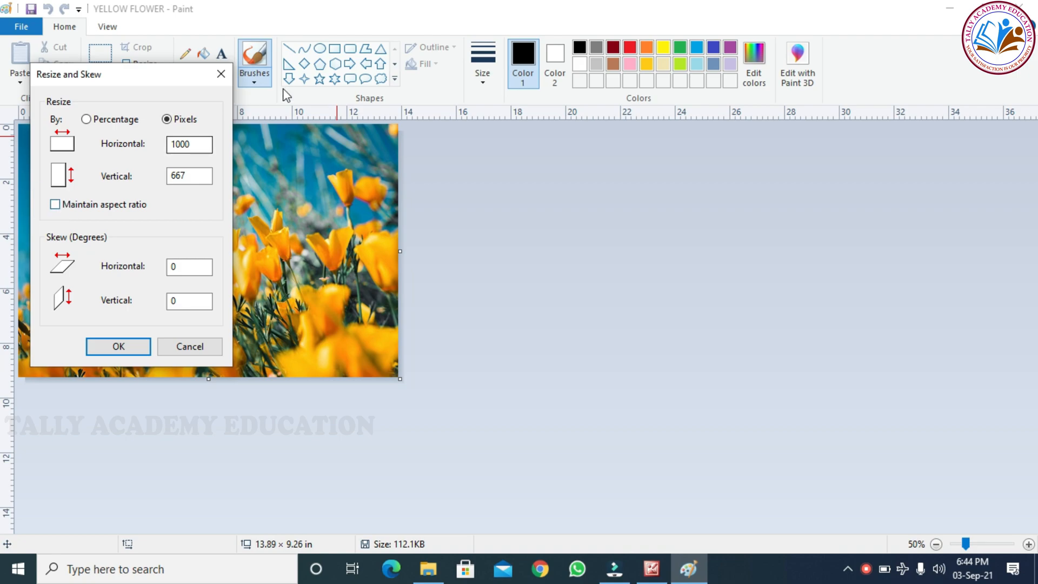
Resize the picture to 133 pixels horizontally and 172 pixels vertically.
{"action": "double_click", "coordinate": [198, 144]}
{"action": "left_click", "coordinate": [687, 571]}
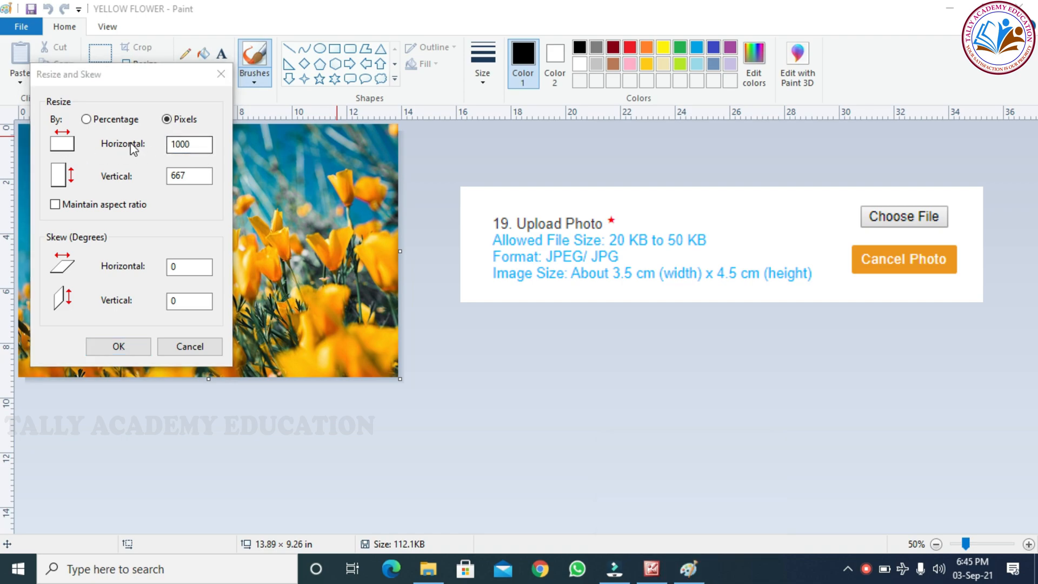
{"action": "left_click", "coordinate": [195, 144]}
{"action": "left_click_drag", "start_coordinate": [195, 144], "coordinate": [106, 153]}
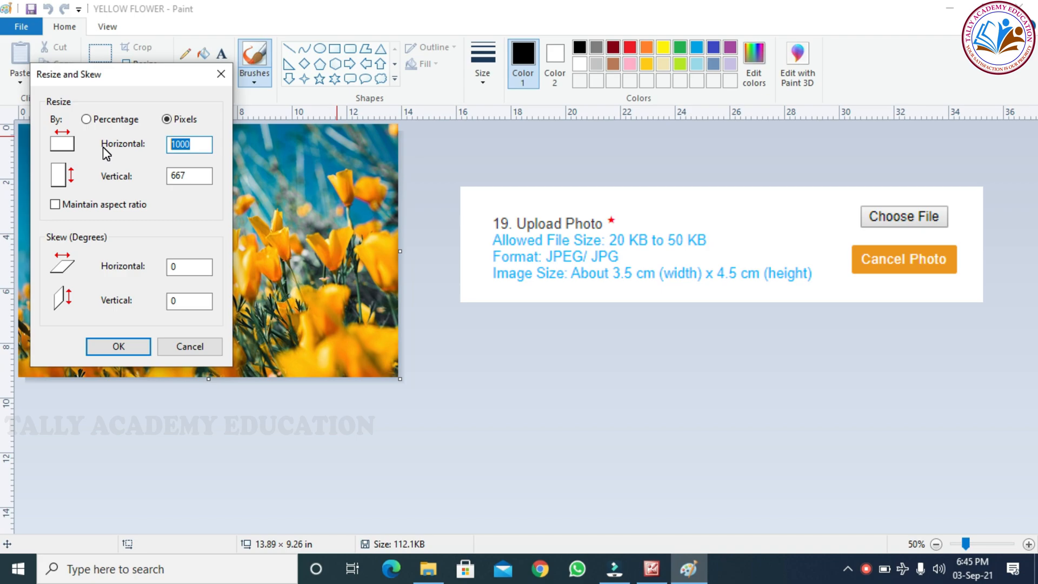
{"action": "type", "text": "133"}
{"action": "left_click", "coordinate": [198, 171]}
{"action": "left_click_drag", "start_coordinate": [198, 173], "coordinate": [135, 190]}
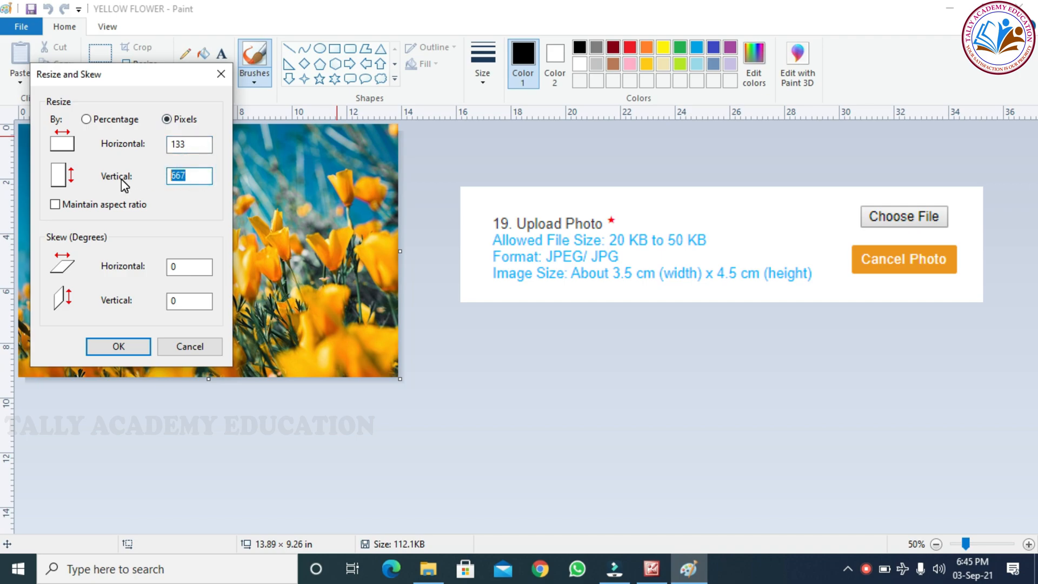
{"action": "type", "text": "172"}
{"action": "left_click", "coordinate": [120, 347]}
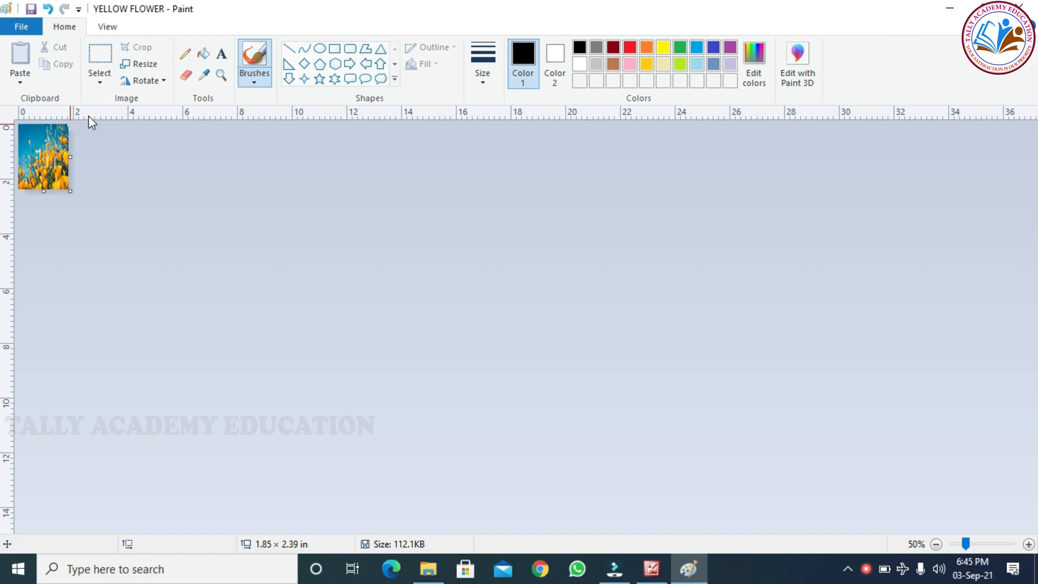
Save the resized picture as a JPEG named "passport size photo" in New folder.
{"action": "left_click", "coordinate": [27, 30]}
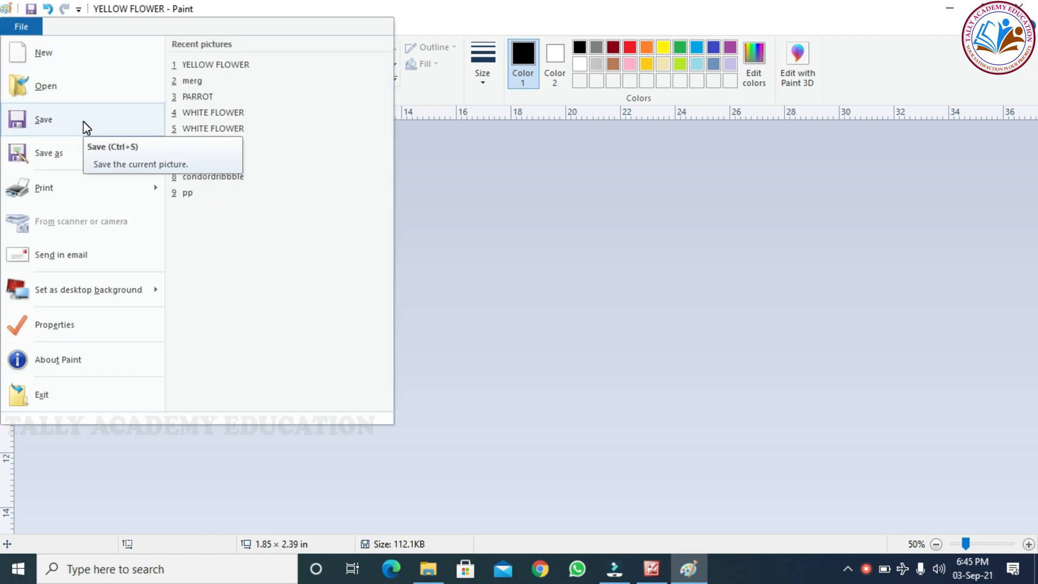
{"action": "mouse_move", "coordinate": [83, 156]}
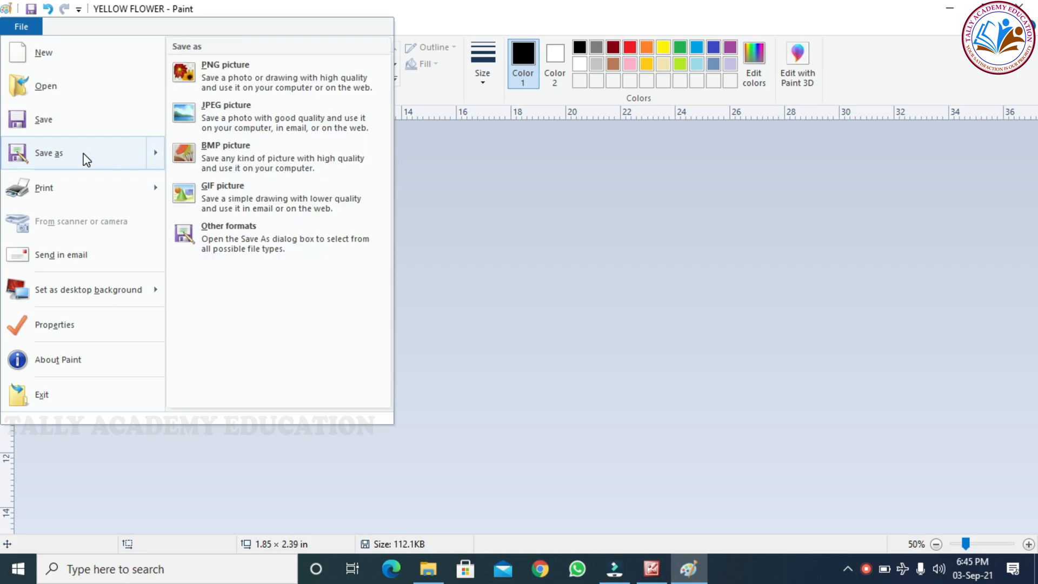
{"action": "left_click", "coordinate": [230, 113]}
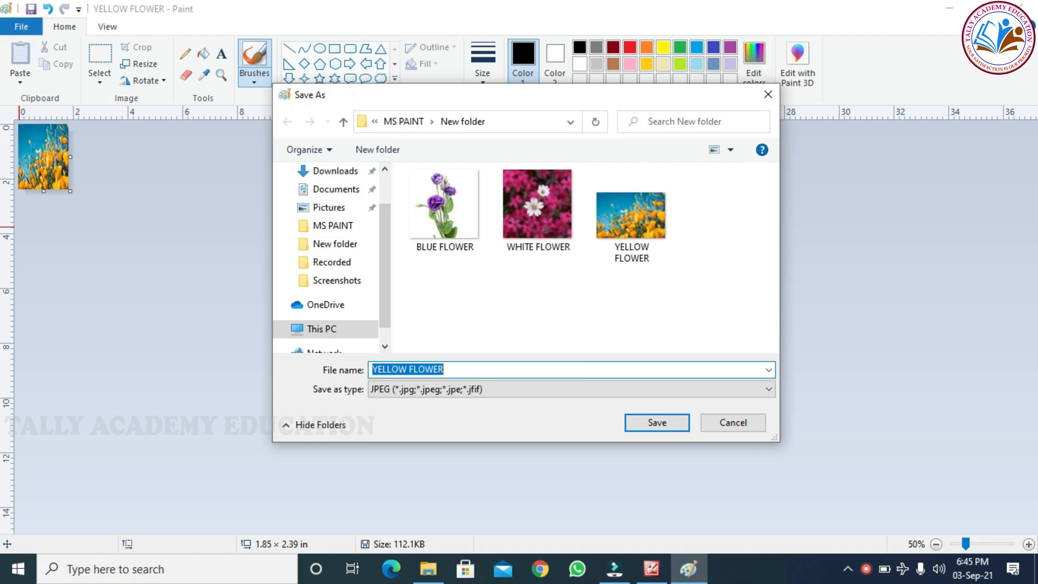
{"action": "type", "text": "passpor"}
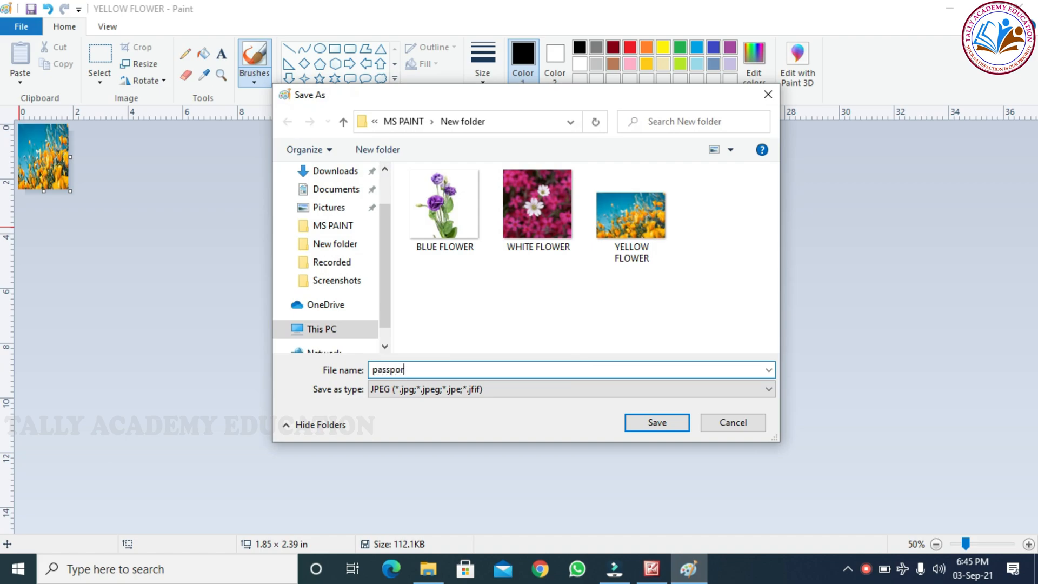
{"action": "type", "text": "t size photo"}
{"action": "left_click", "coordinate": [672, 421]}
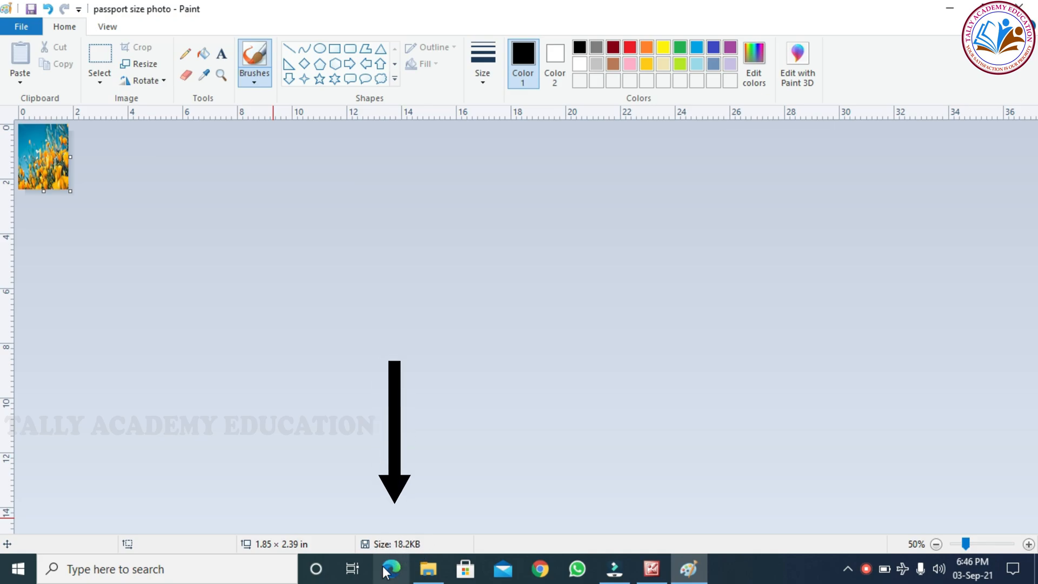
Check the allowed photo file size in the upload requirements picture and return to the saved photo.
{"action": "left_click", "coordinate": [651, 569]}
{"action": "mouse_move", "coordinate": [300, 180]}
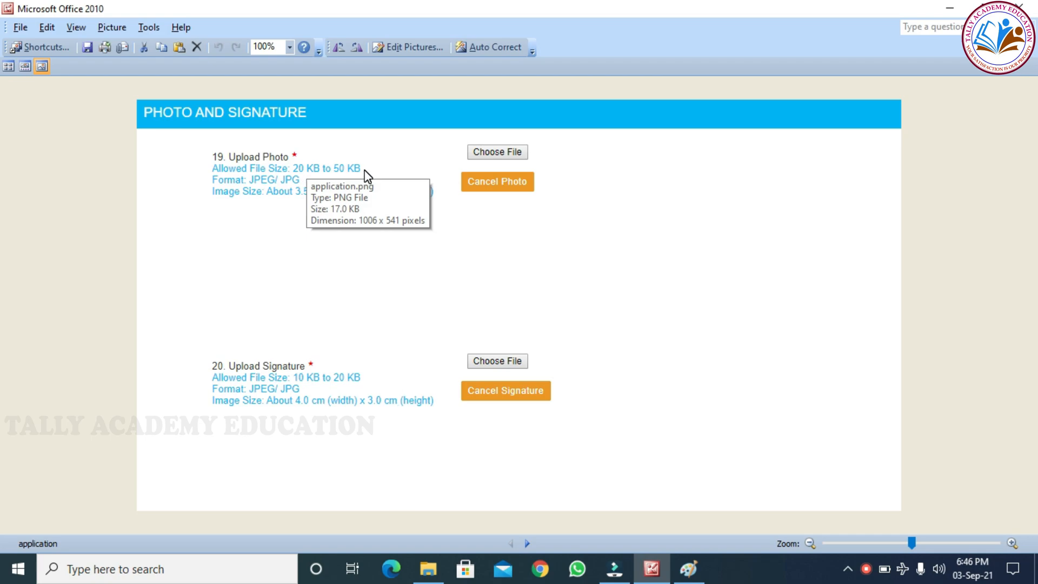
{"action": "left_click", "coordinate": [687, 577]}
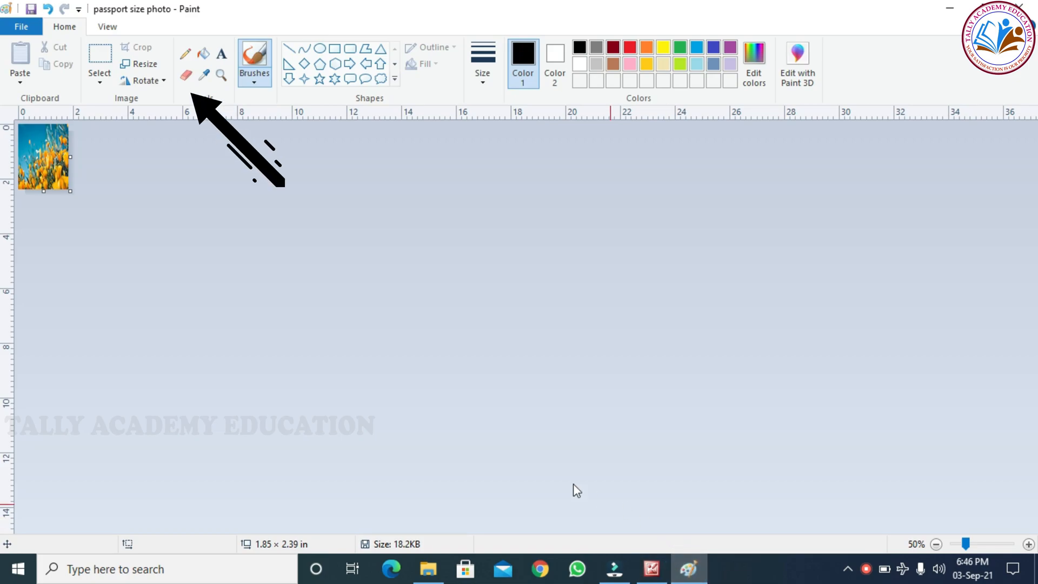
Scale the photo to 120 percent horizontally and vertically with Maintain aspect ratio off, and save it.
{"action": "left_click", "coordinate": [141, 65]}
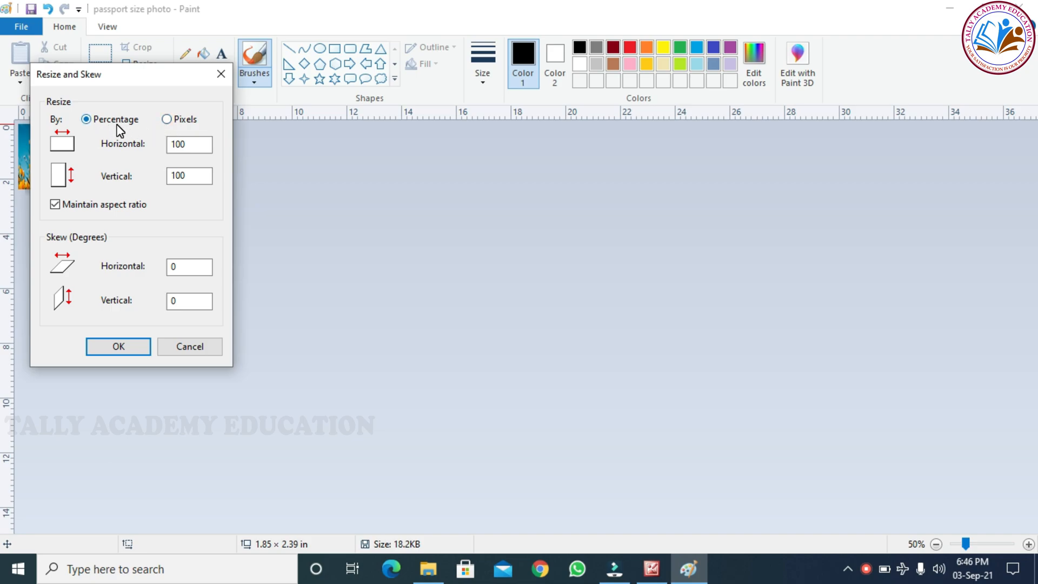
{"action": "left_click", "coordinate": [55, 205]}
{"action": "left_click_drag", "start_coordinate": [193, 146], "coordinate": [171, 145]}
{"action": "type", "text": "120"}
{"action": "left_click_drag", "start_coordinate": [205, 178], "coordinate": [158, 180]}
{"action": "type", "text": "120"}
{"action": "left_click", "coordinate": [119, 346]}
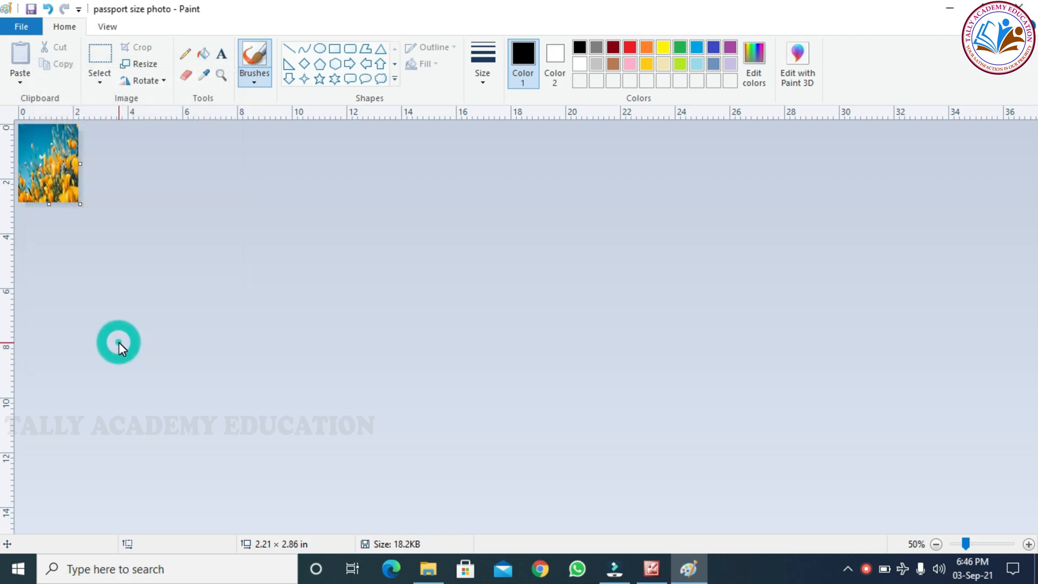
{"action": "left_click", "coordinate": [28, 27]}
{"action": "left_click", "coordinate": [54, 118]}
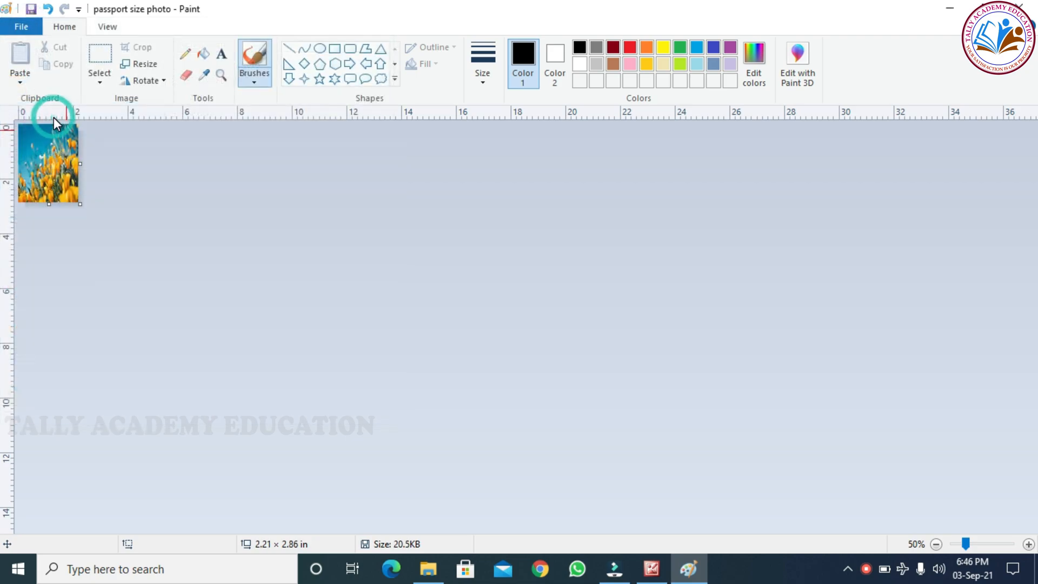